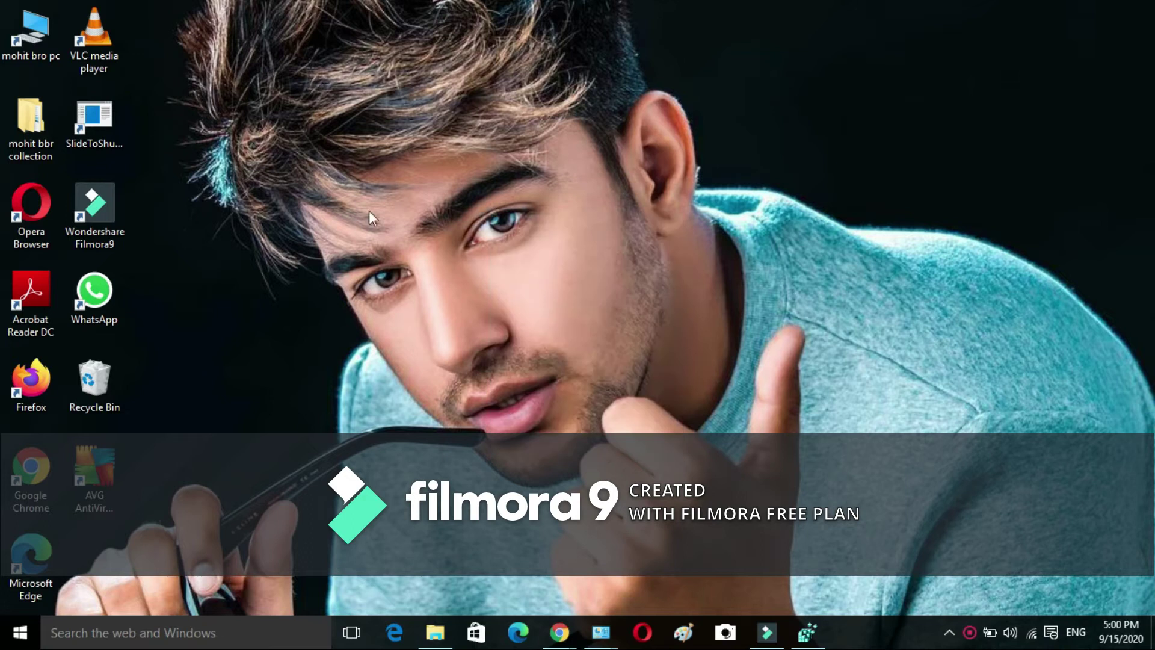
View the PC's system properties to check the processor entry, minimize the window and refresh the desktop.
{"action": "right_click", "coordinate": [39, 38]}
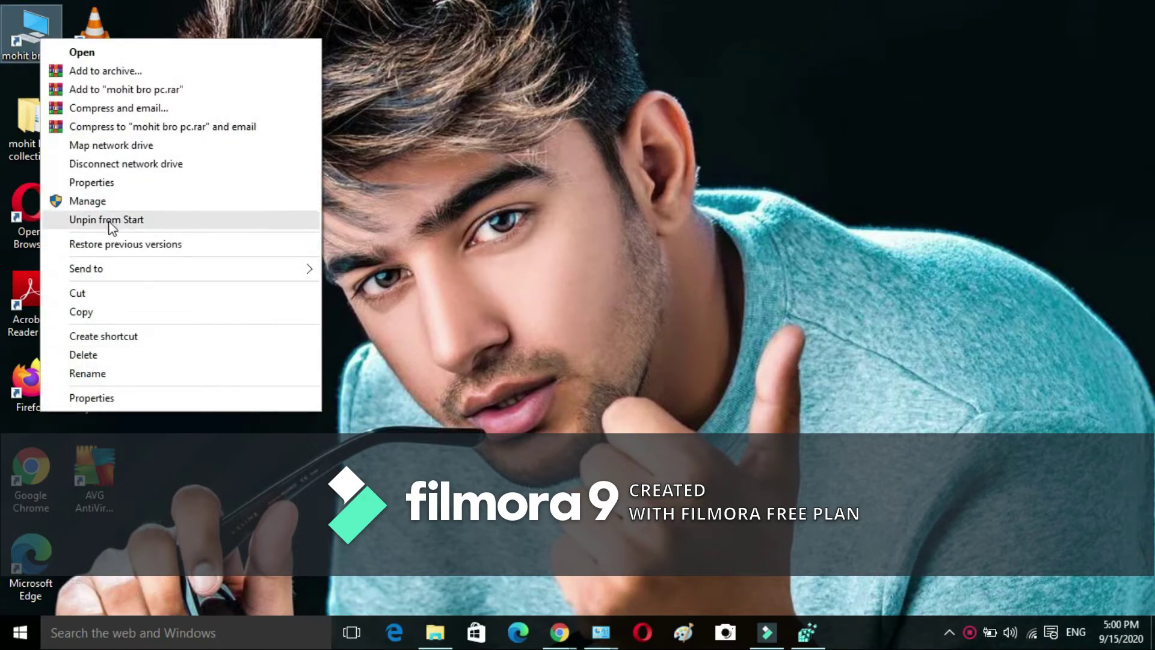
{"action": "left_click", "coordinate": [104, 184]}
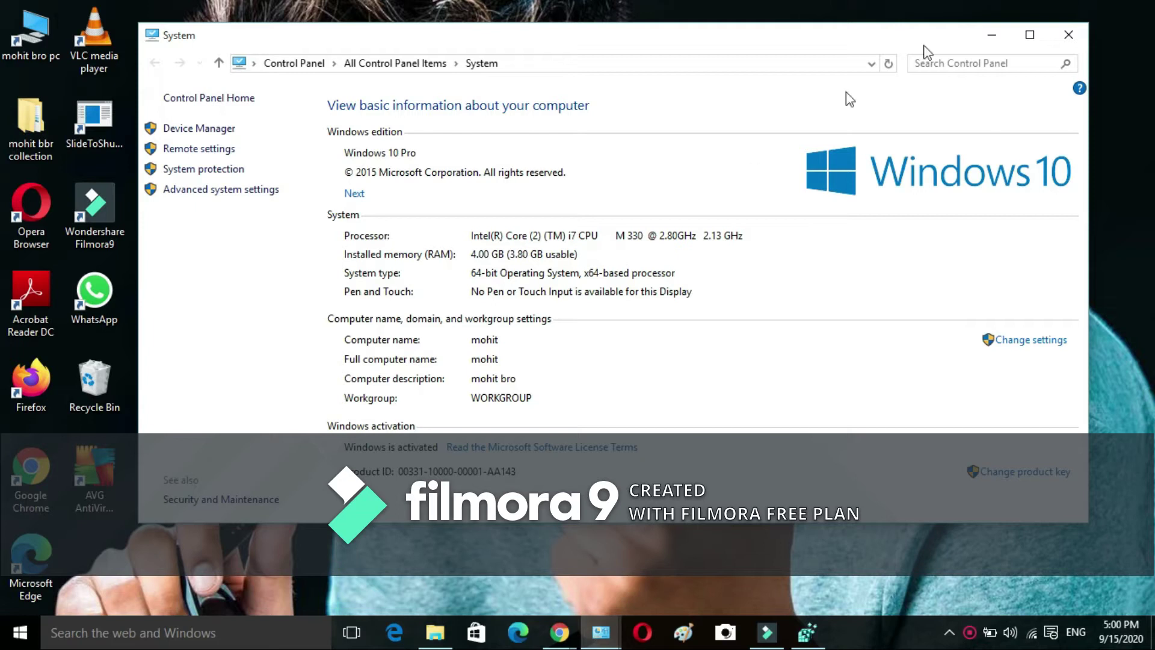
{"action": "left_click", "coordinate": [1000, 34]}
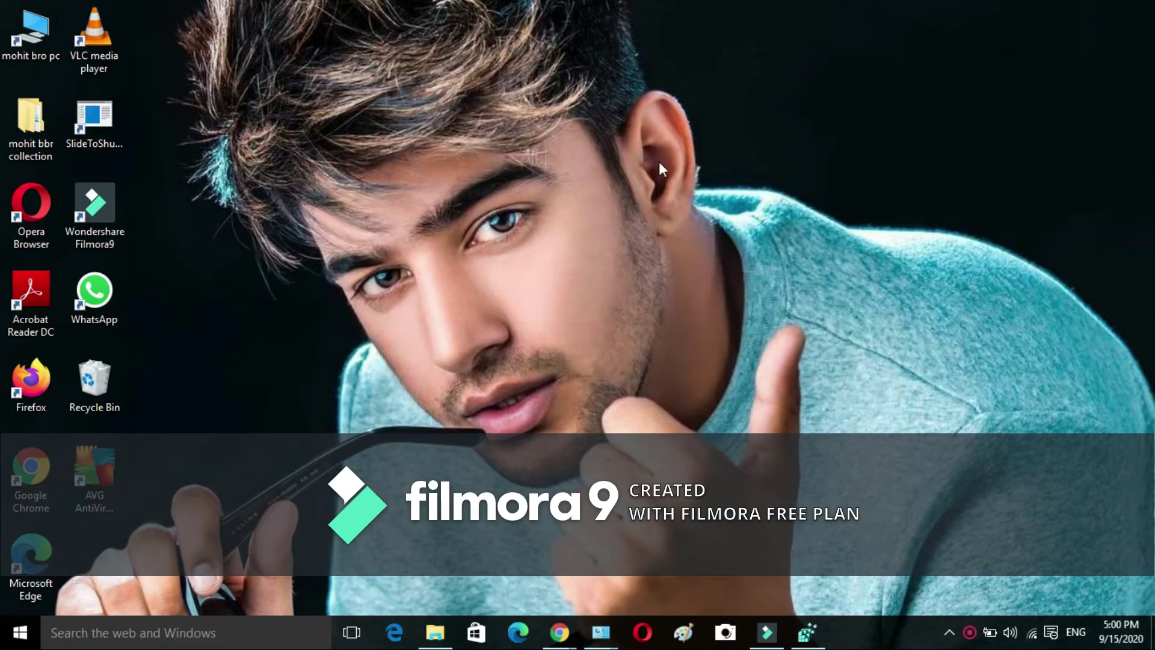
{"action": "right_click", "coordinate": [655, 158]}
{"action": "left_click", "coordinate": [690, 212]}
Launch the Registry Editor by running regedit and collapse the expanded key tree back to the root hives.
{"action": "key", "text": "super+r"}
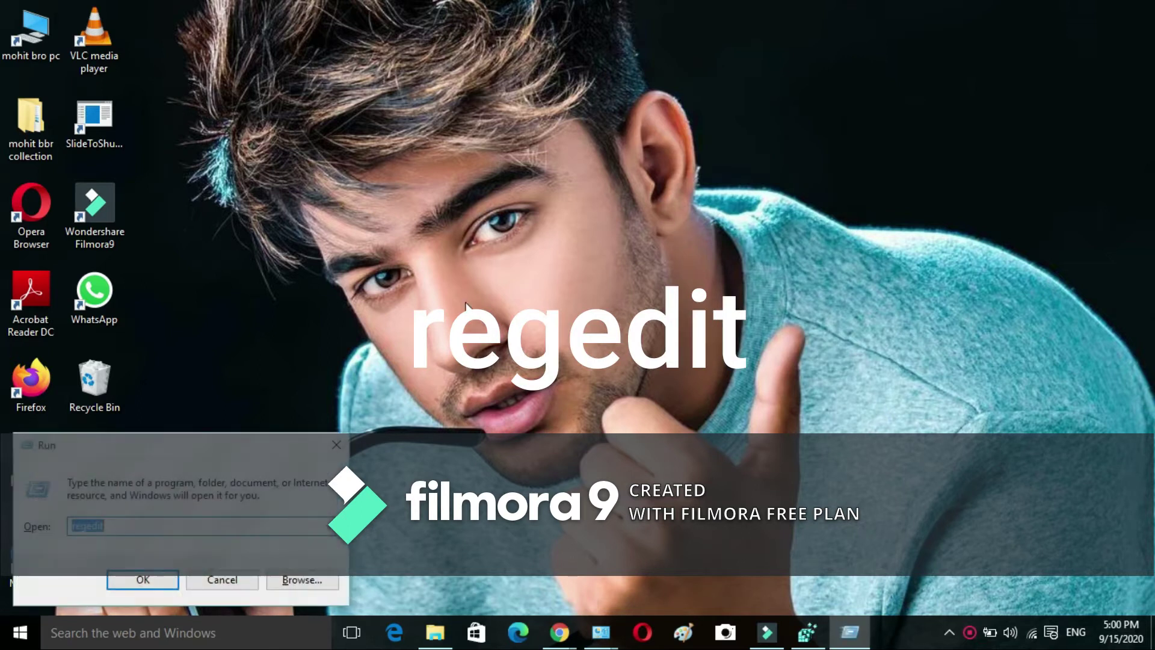
{"action": "left_click", "coordinate": [126, 576]}
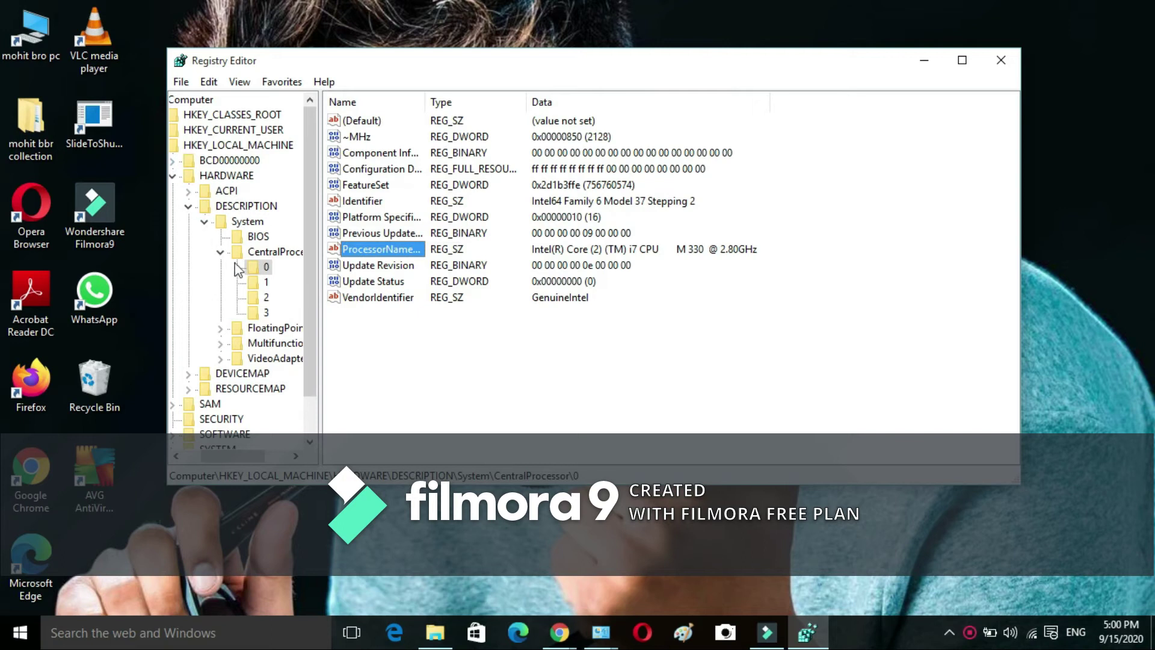
{"action": "left_click", "coordinate": [221, 252]}
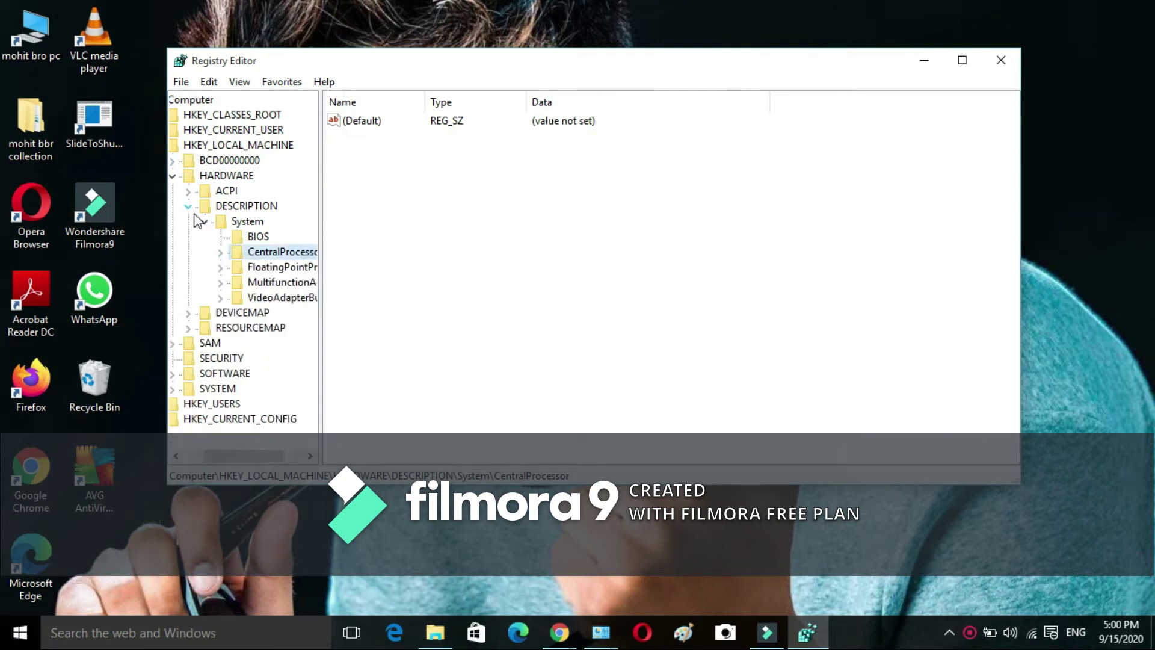
{"action": "left_click", "coordinate": [205, 221]}
{"action": "left_click", "coordinate": [236, 207]}
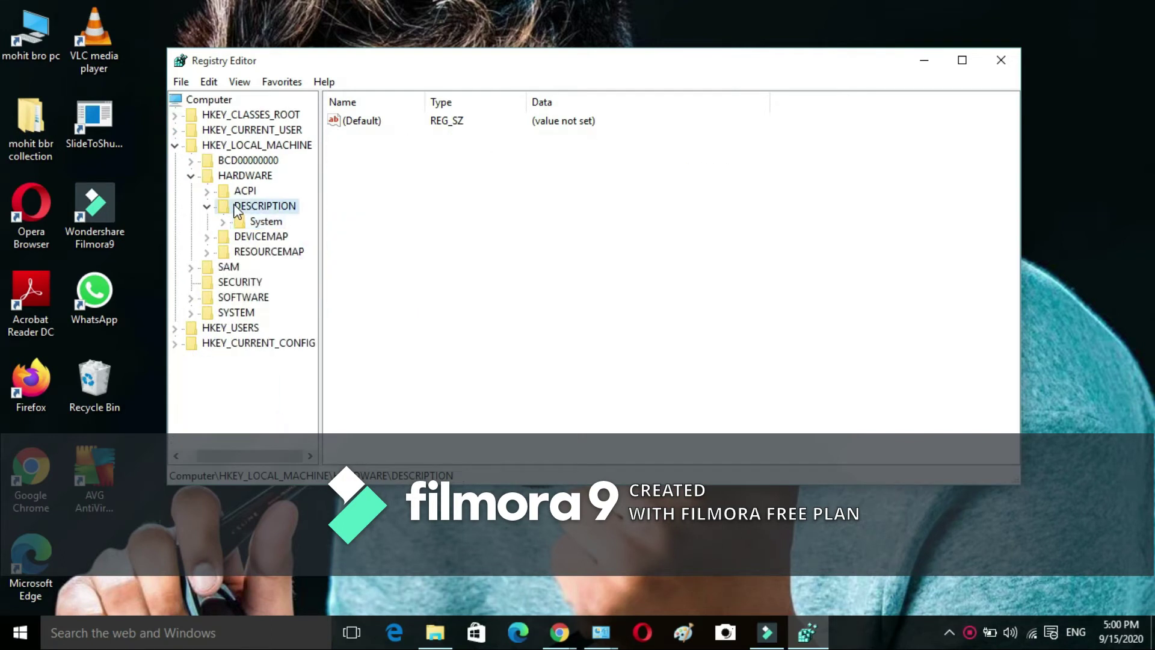
{"action": "left_click", "coordinate": [207, 207]}
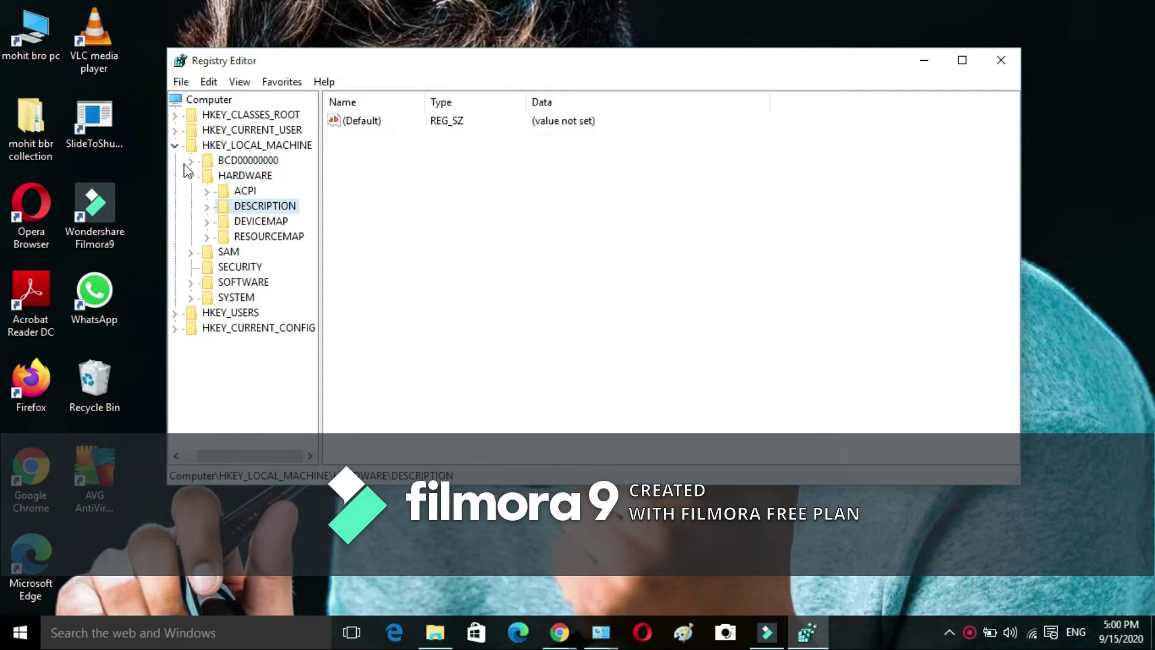
{"action": "left_click", "coordinate": [175, 147]}
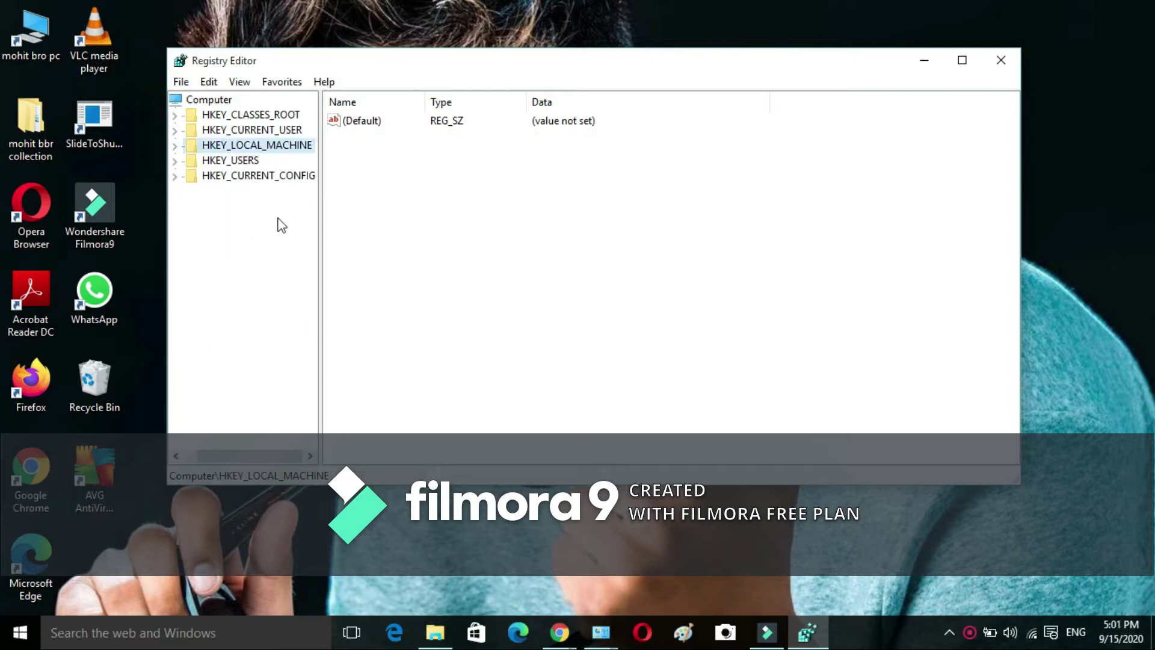
Go to the registry key HKEY_LOCAL_MACHINE\HARDWARE\DESCRIPTION\System\CentralProcessor\0.
{"action": "double_click", "coordinate": [273, 146]}
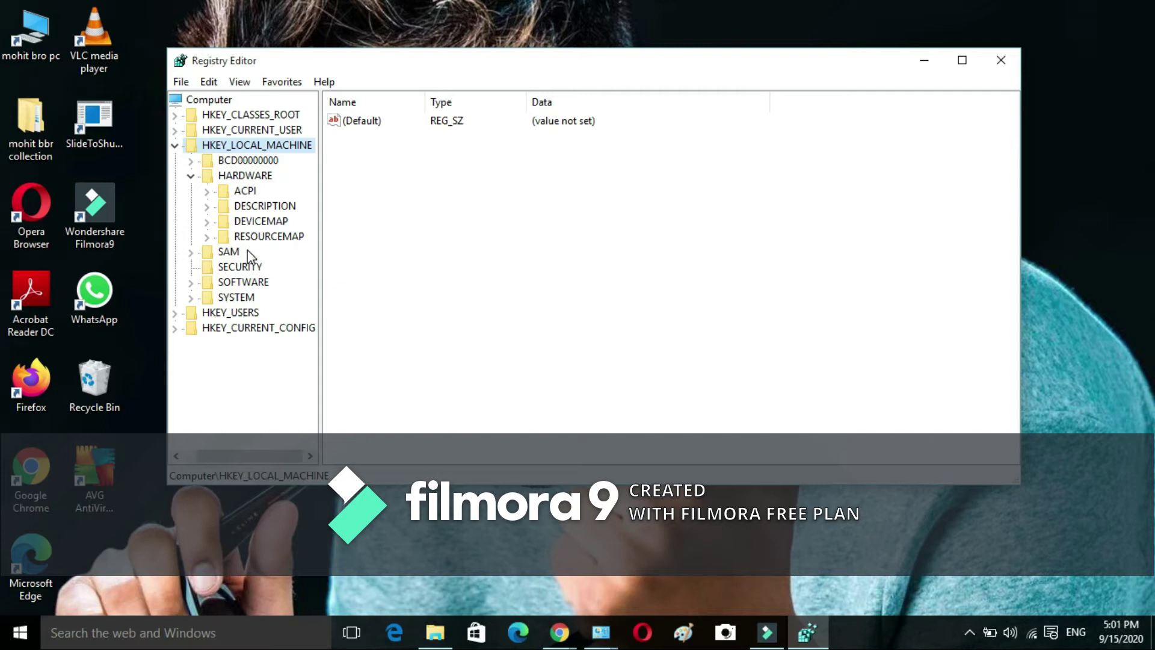
{"action": "double_click", "coordinate": [252, 207]}
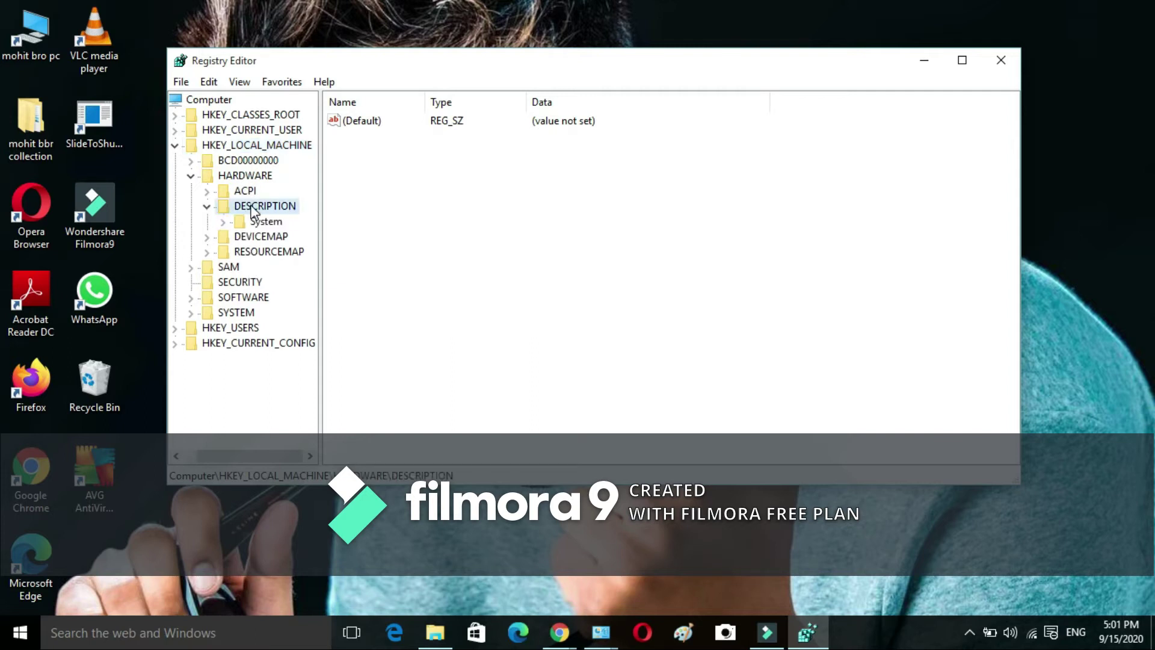
{"action": "double_click", "coordinate": [258, 223]}
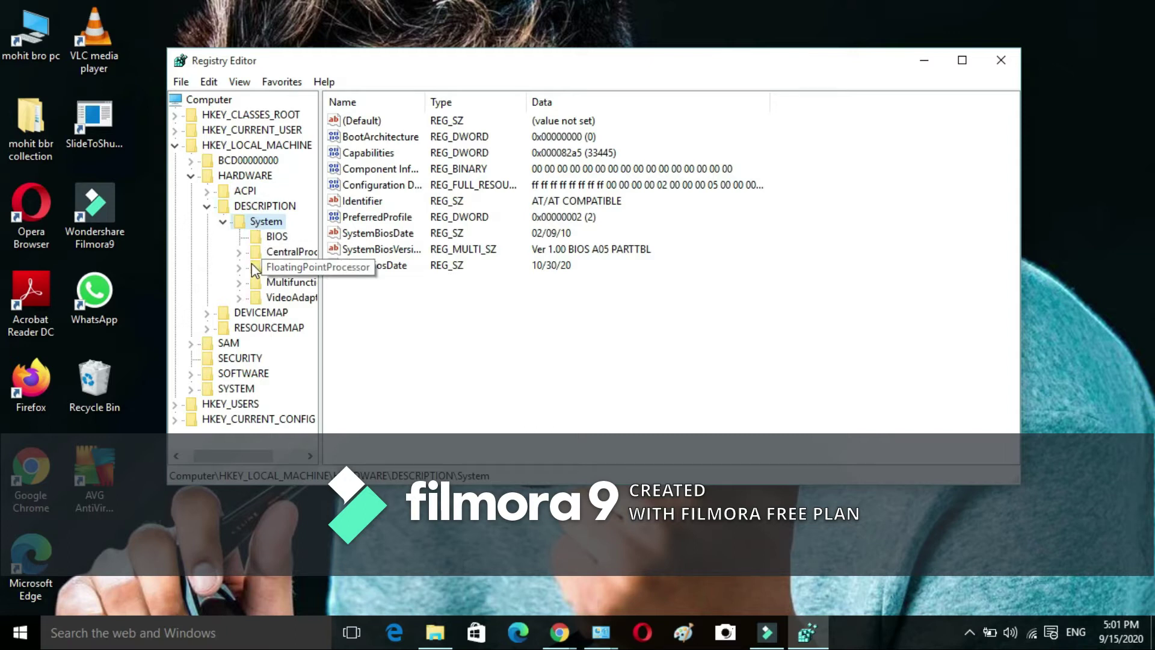
{"action": "double_click", "coordinate": [262, 254]}
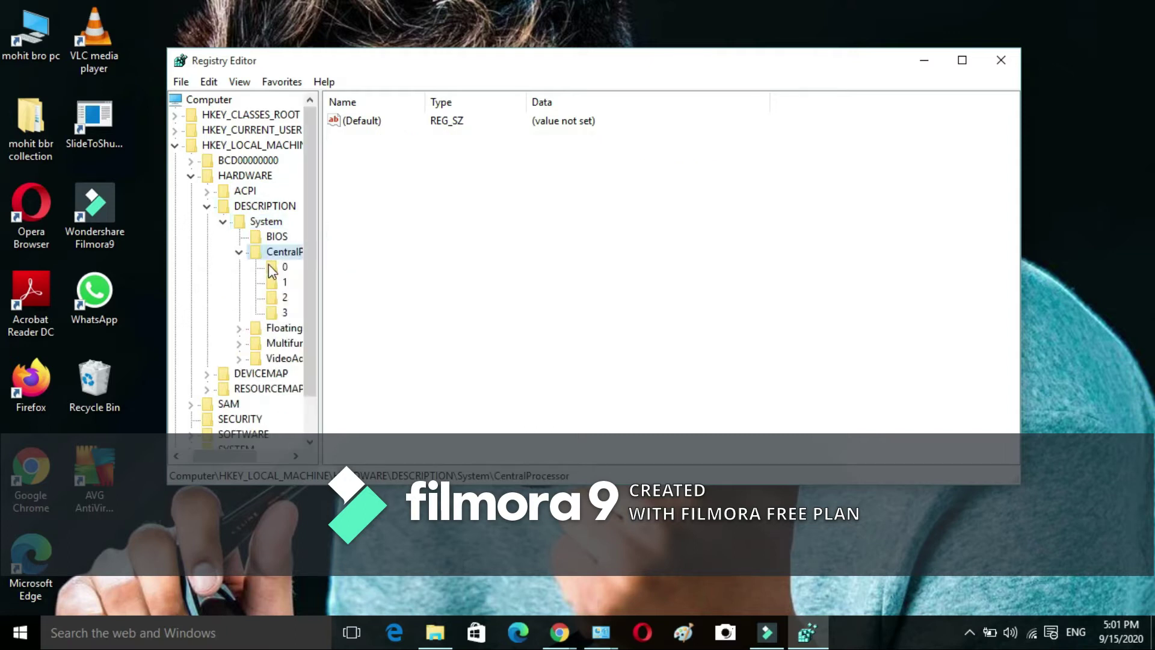
{"action": "left_click", "coordinate": [272, 267]}
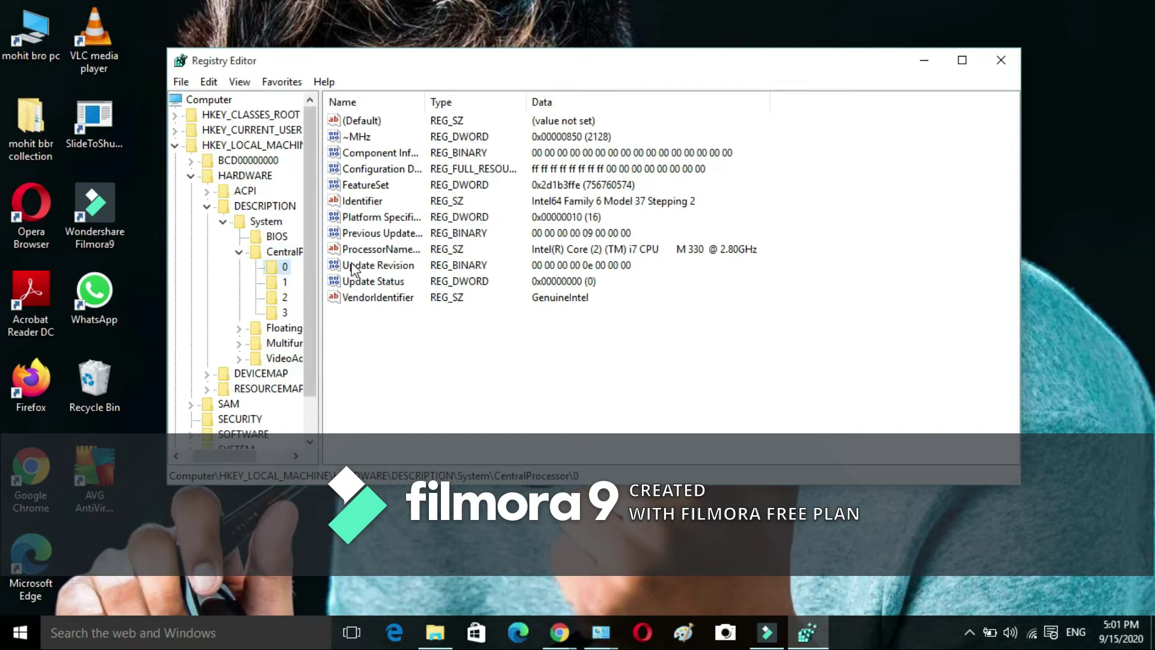
Change ProcessorNameString so the value data reads i5 CPU and 2.90GHz, save it and minimize the Registry Editor.
{"action": "left_click", "coordinate": [366, 248]}
{"action": "right_click", "coordinate": [366, 248]}
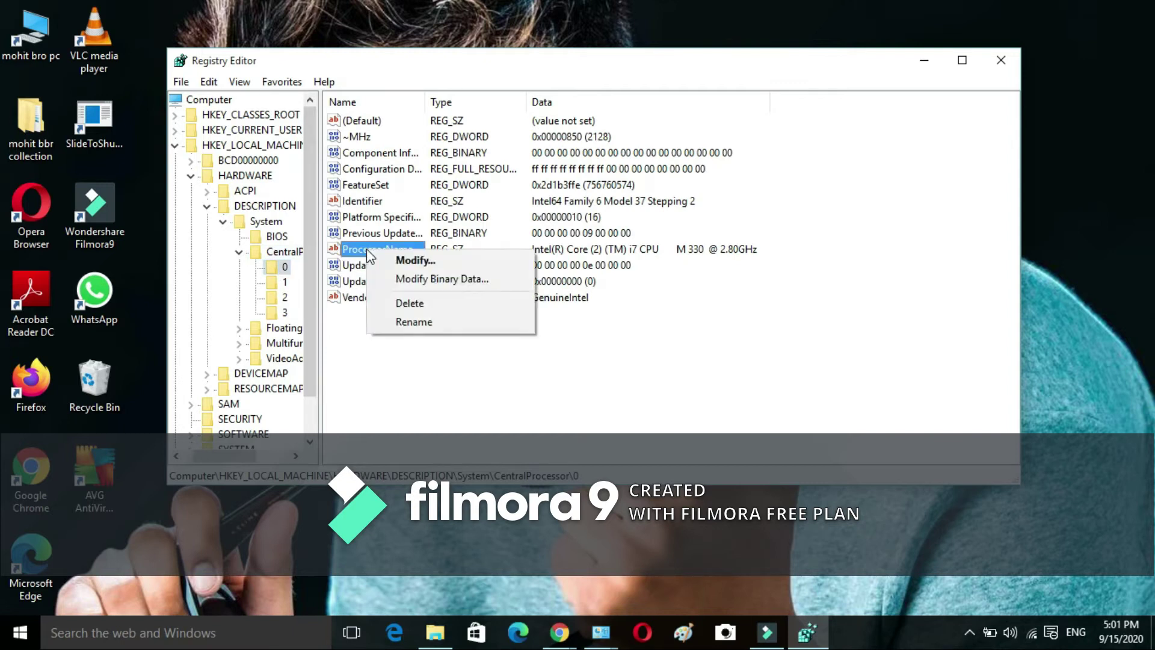
{"action": "left_click", "coordinate": [415, 260]}
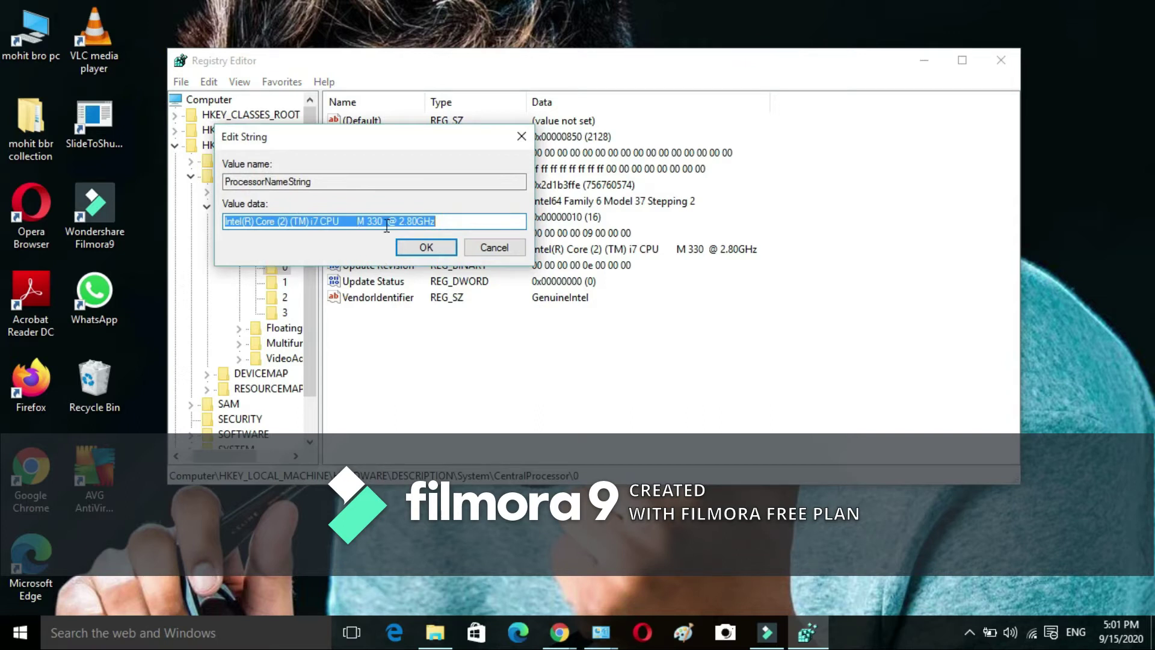
{"action": "left_click", "coordinate": [417, 221]}
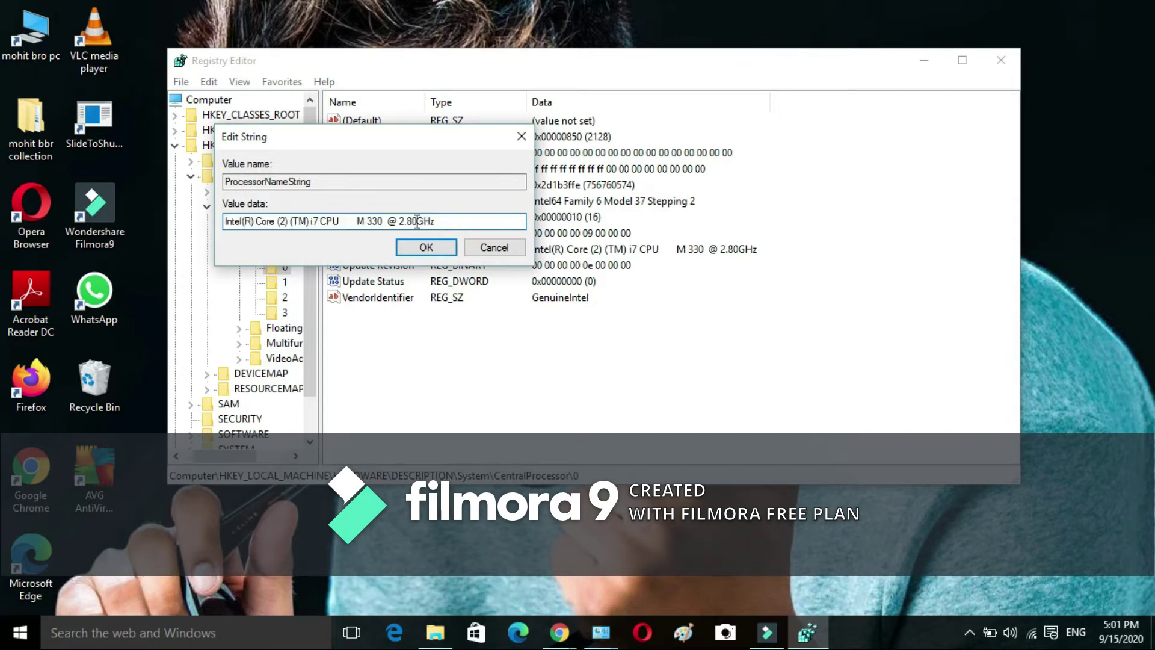
{"action": "key", "text": "BackSpace"}
{"action": "key", "text": "BackSpace"}
{"action": "key", "text": "BackSpace"}
{"action": "type", "text": ".90"}
{"action": "left_click", "coordinate": [320, 221]}
{"action": "key", "text": "BackSpace"}
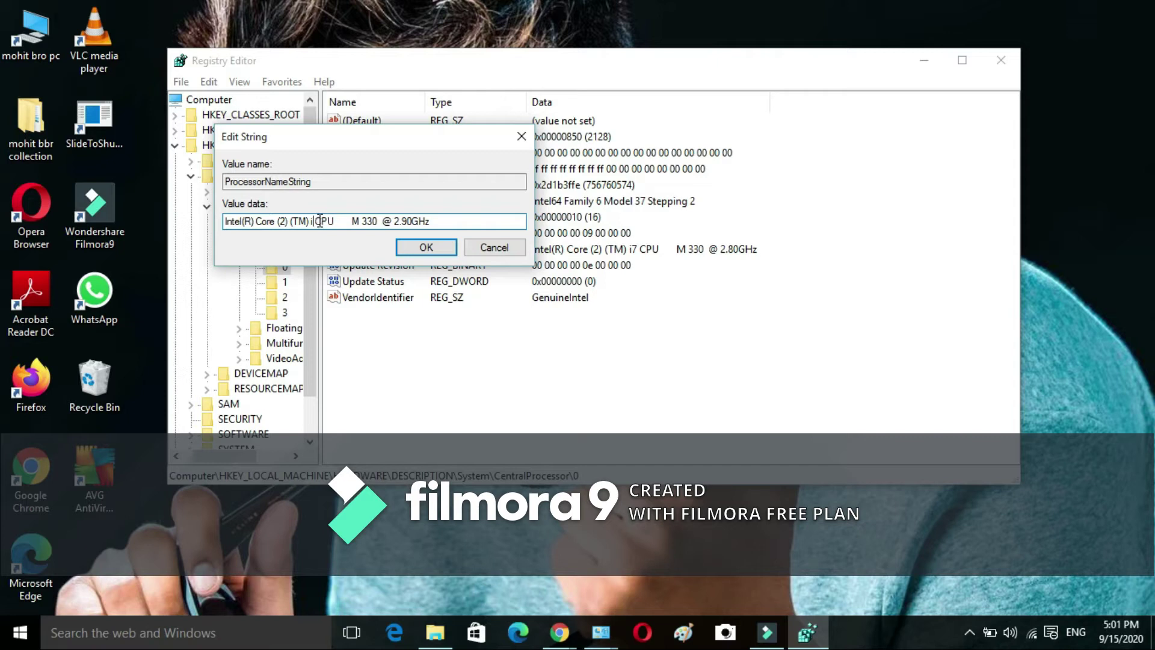
{"action": "type", "text": "5"}
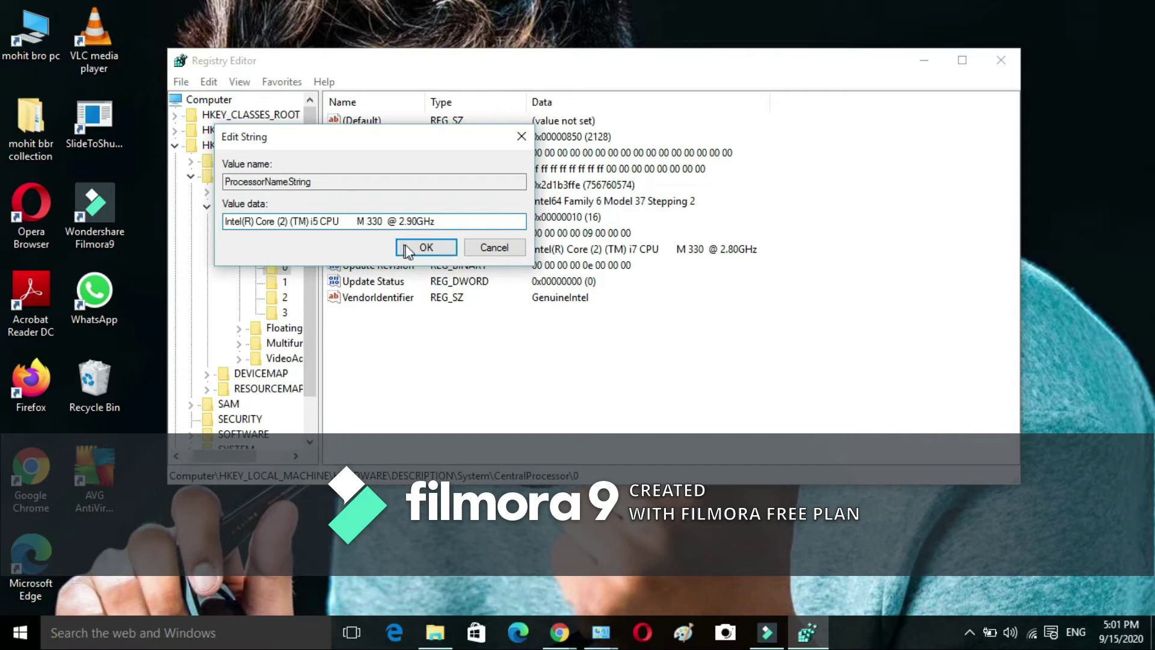
{"action": "left_click", "coordinate": [425, 248]}
{"action": "left_click", "coordinate": [924, 60]}
Refresh the desktop several times.
{"action": "right_click", "coordinate": [639, 156]}
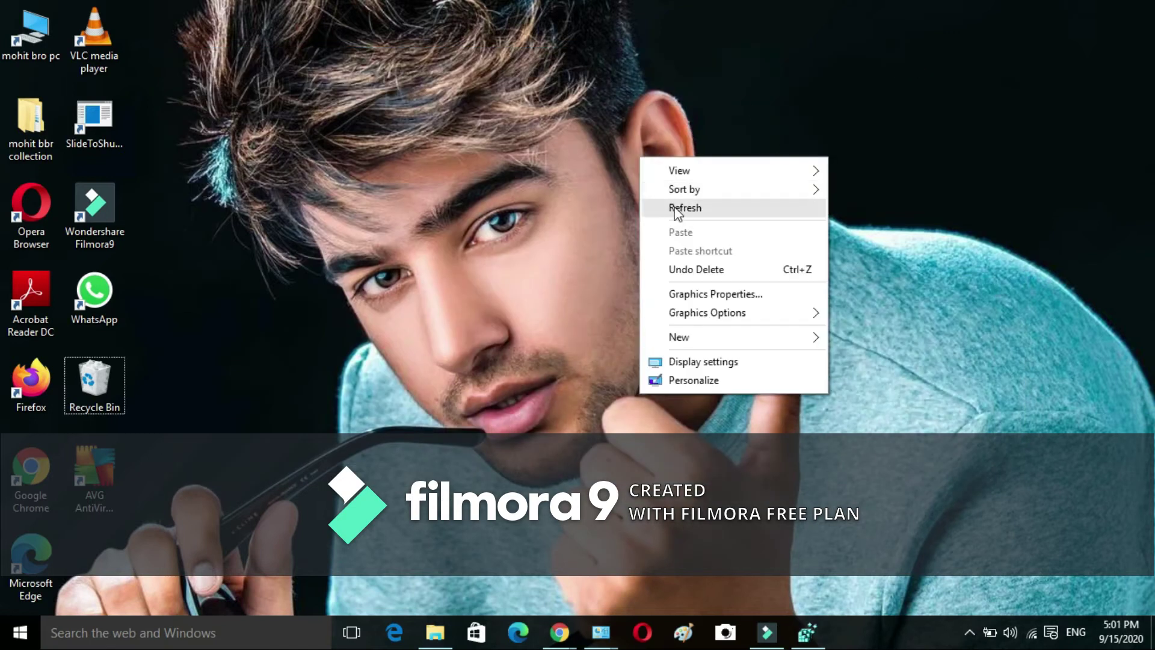
{"action": "left_click", "coordinate": [676, 212]}
{"action": "right_click", "coordinate": [676, 209]}
{"action": "left_click", "coordinate": [700, 262]}
{"action": "right_click", "coordinate": [700, 264]}
{"action": "left_click", "coordinate": [726, 313]}
{"action": "right_click", "coordinate": [726, 312]}
{"action": "left_click", "coordinate": [753, 373]}
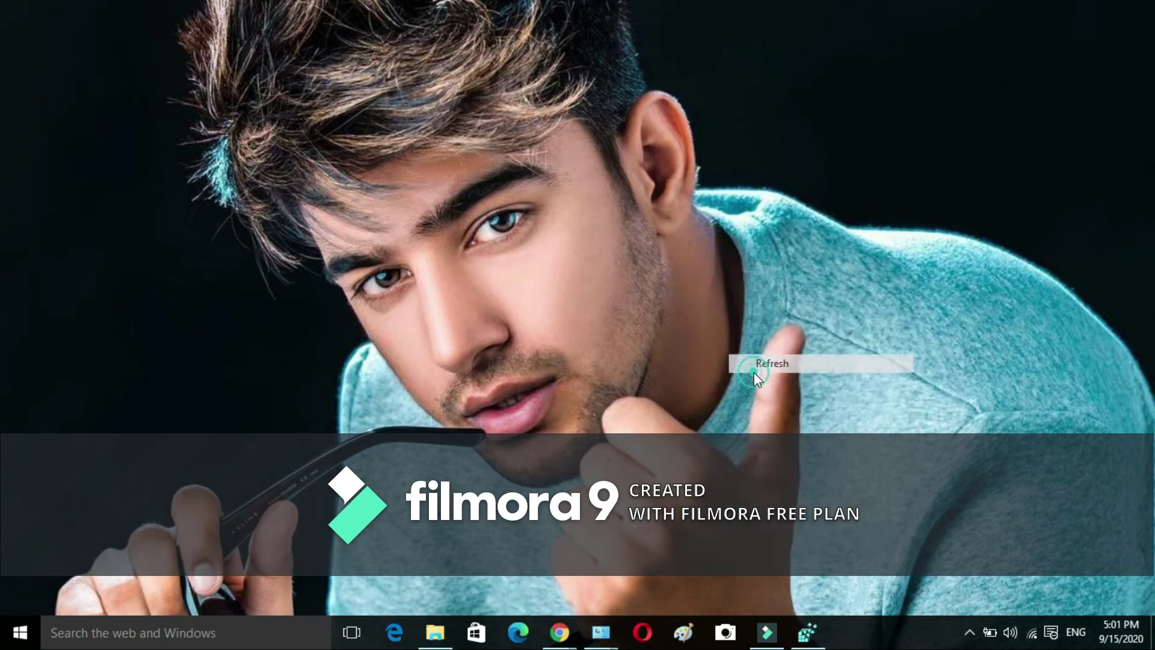
{"action": "right_click", "coordinate": [240, 205]}
{"action": "left_click", "coordinate": [279, 258]}
{"action": "right_click", "coordinate": [279, 258]}
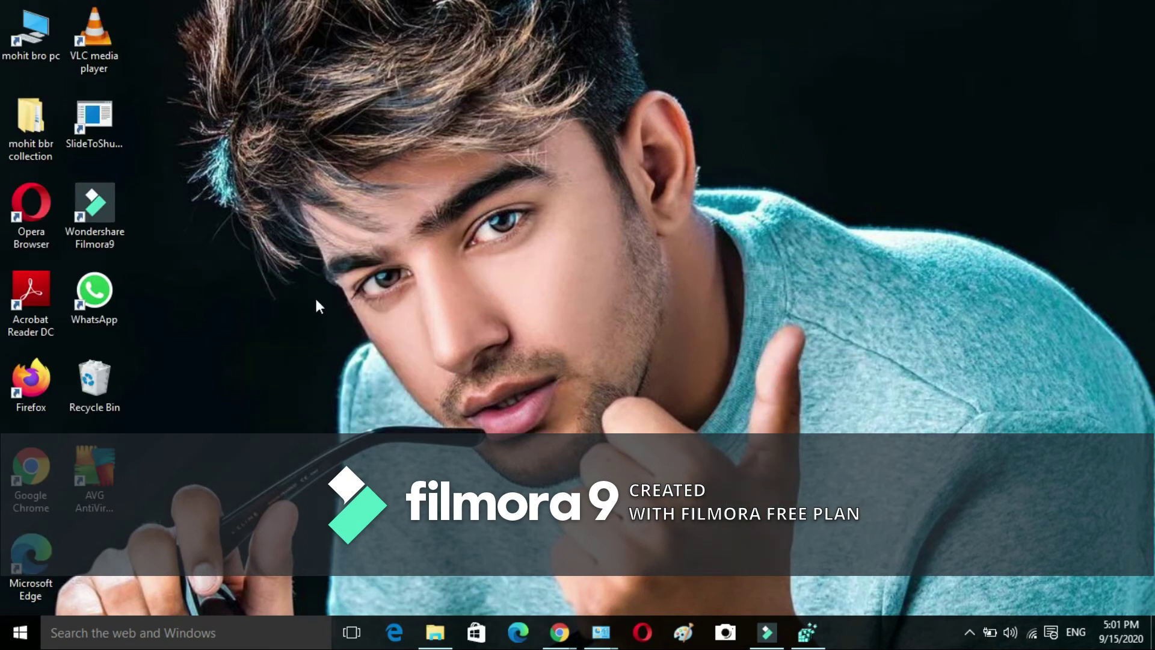
{"action": "left_click", "coordinate": [322, 308]}
Close the open Change Your Account Type and System windows.
{"action": "right_click", "coordinate": [610, 633]}
{"action": "left_click", "coordinate": [609, 631]}
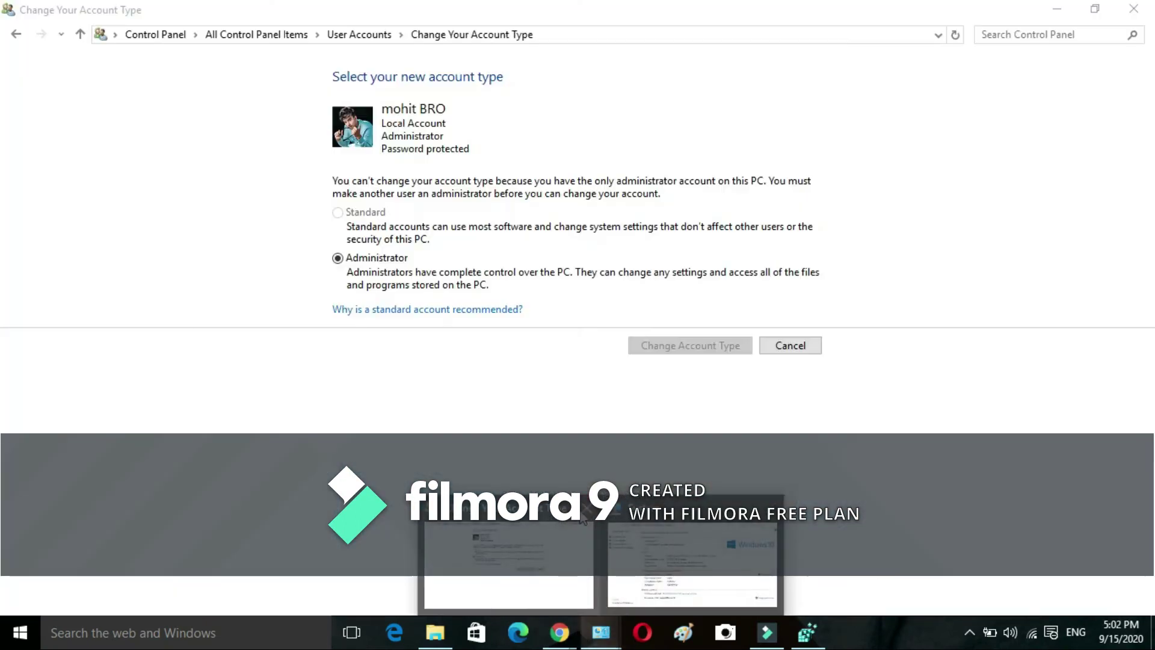
{"action": "left_click", "coordinate": [576, 525]}
{"action": "left_click", "coordinate": [683, 521]}
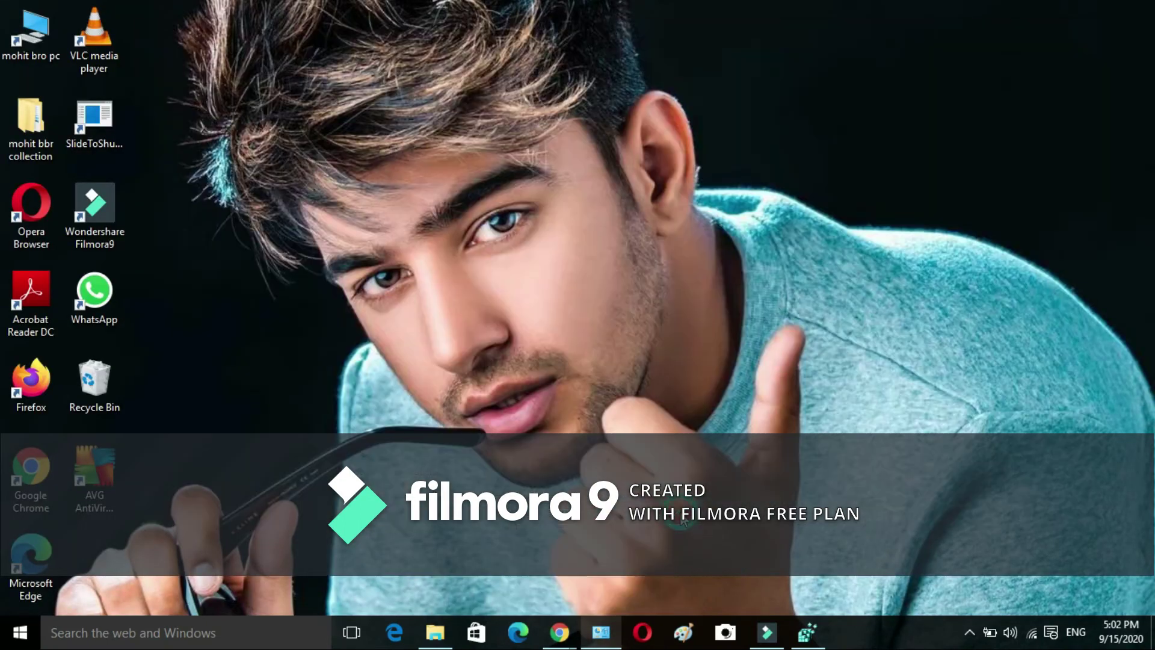
Check the account type under User Accounts in Control Panel, cancel without changing it and minimize the window.
{"action": "left_click", "coordinate": [610, 642]}
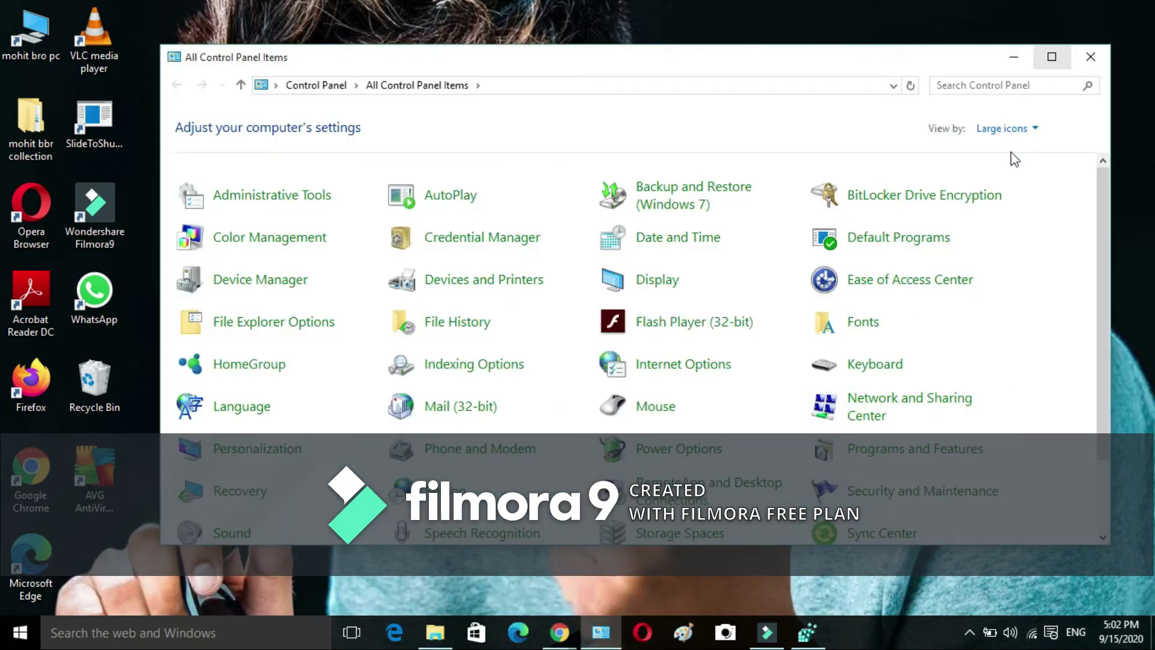
{"action": "left_click", "coordinate": [1050, 60]}
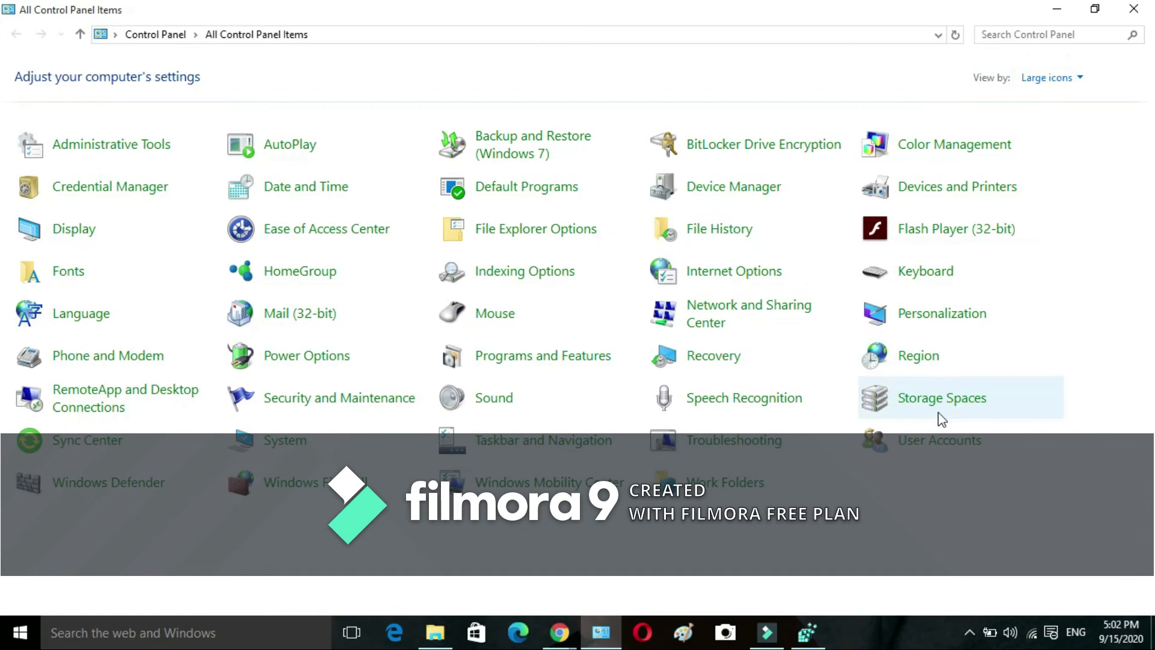
{"action": "left_click", "coordinate": [930, 440]}
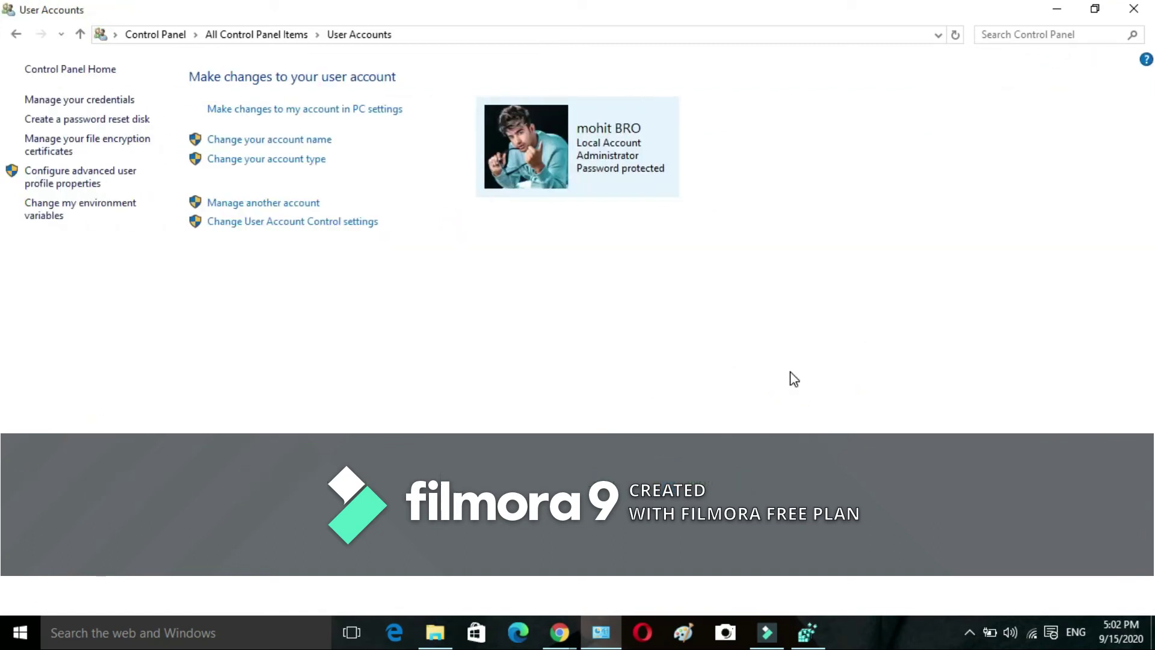
{"action": "left_click", "coordinate": [274, 160]}
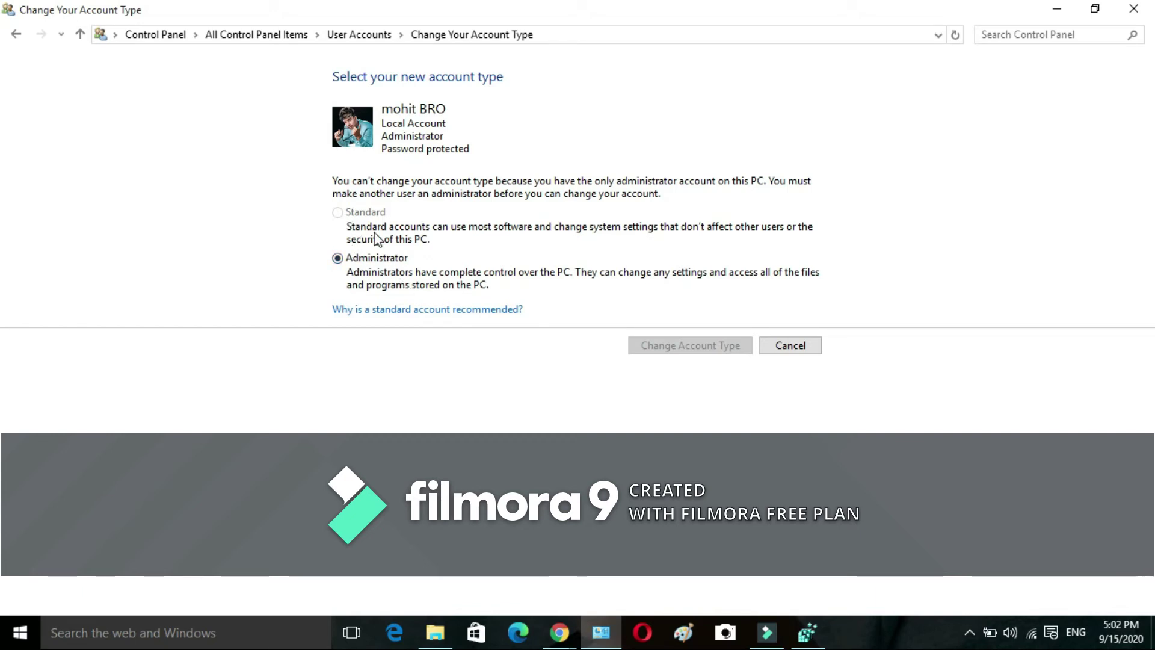
{"action": "left_click", "coordinate": [791, 345]}
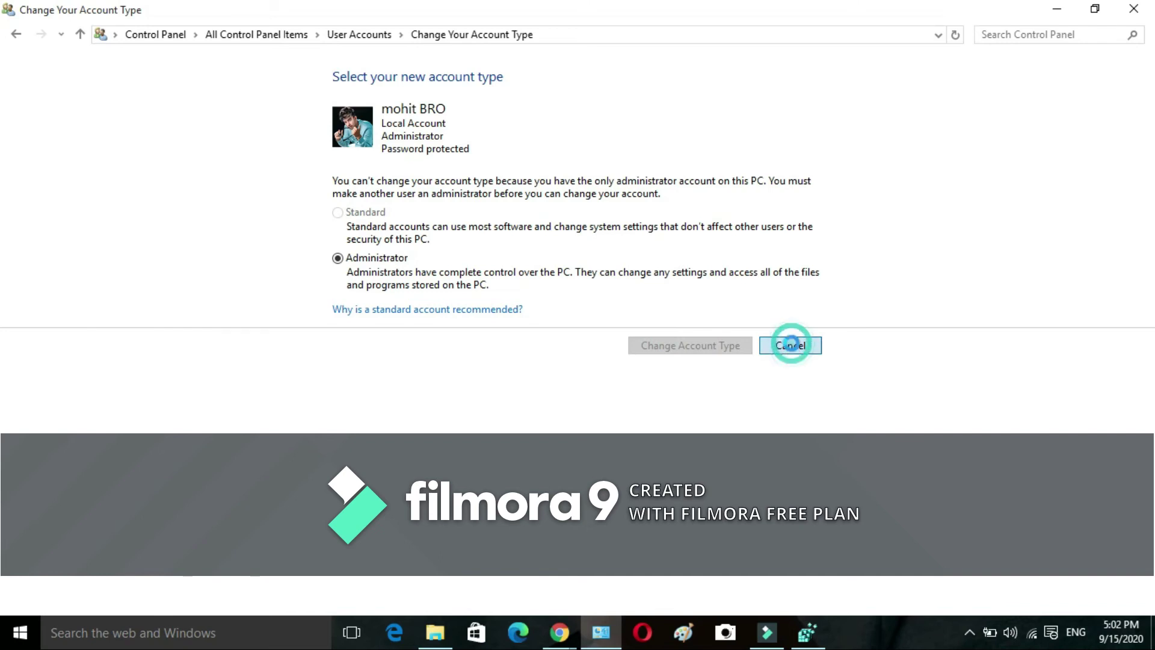
{"action": "left_click", "coordinate": [1054, 20]}
Refresh the desktop and view the PC's system properties to check the processor name, minimizing the window after reading.
{"action": "right_click", "coordinate": [751, 149]}
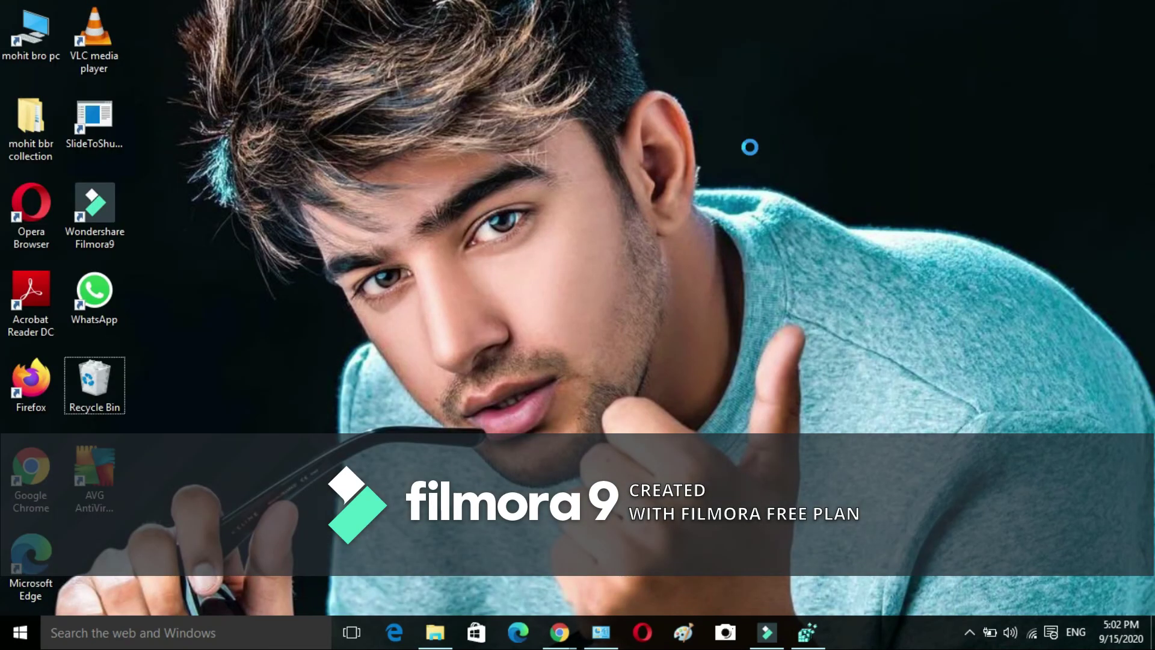
{"action": "left_click", "coordinate": [780, 199]}
{"action": "right_click", "coordinate": [15, 24]}
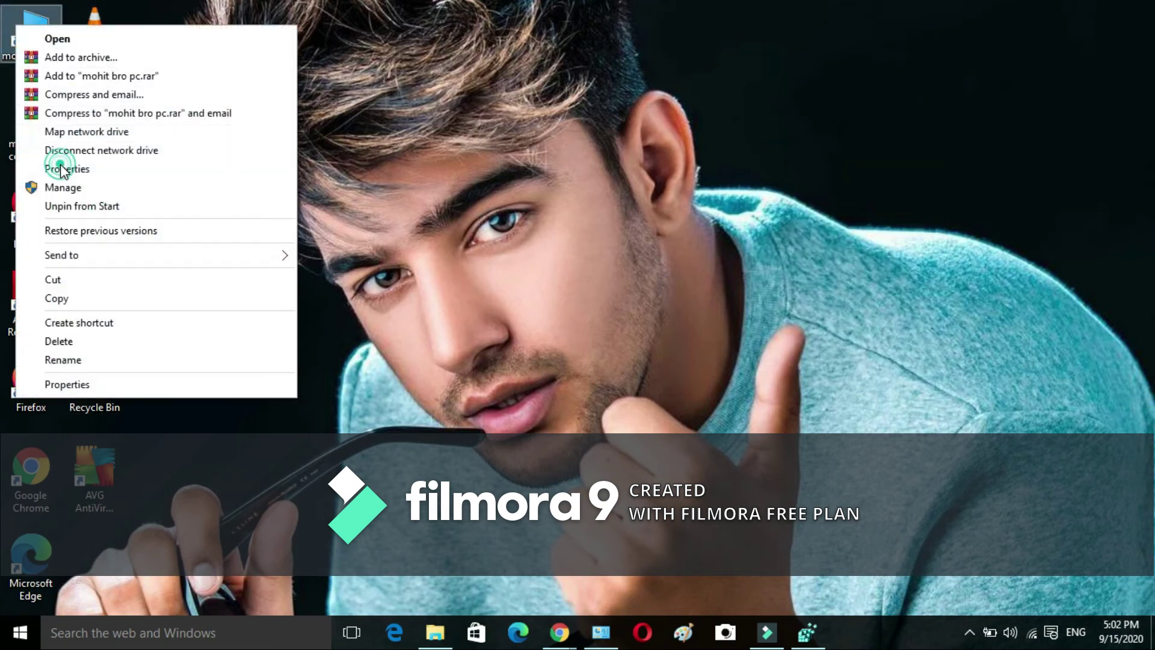
{"action": "left_click", "coordinate": [34, 169]}
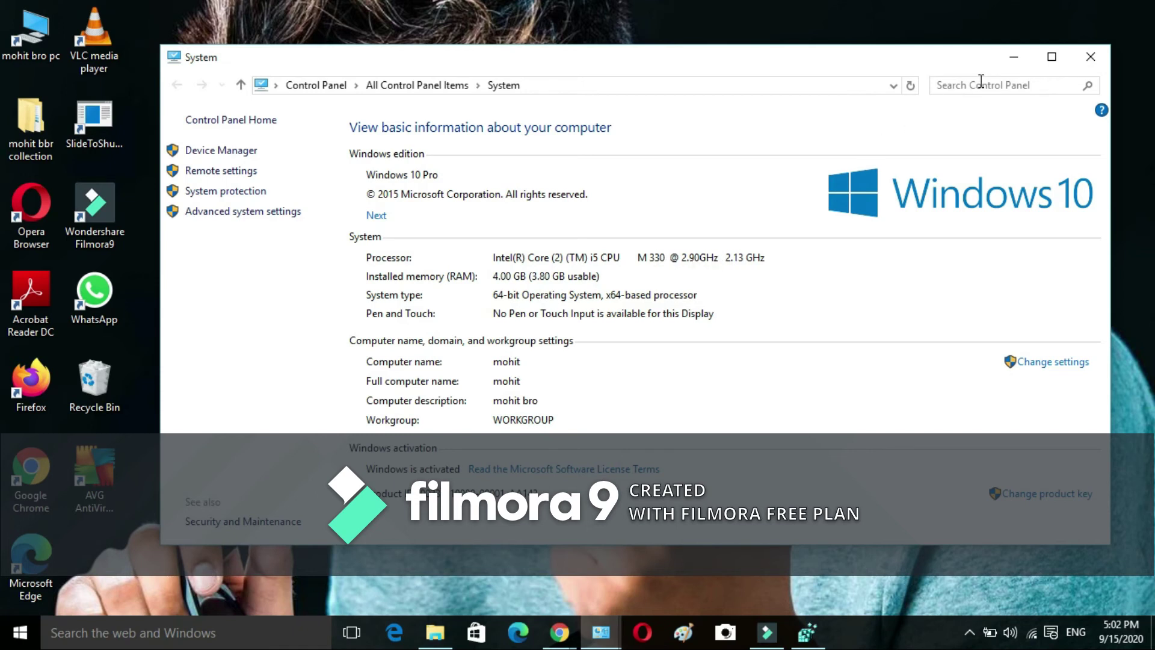
{"action": "left_click", "coordinate": [1019, 60]}
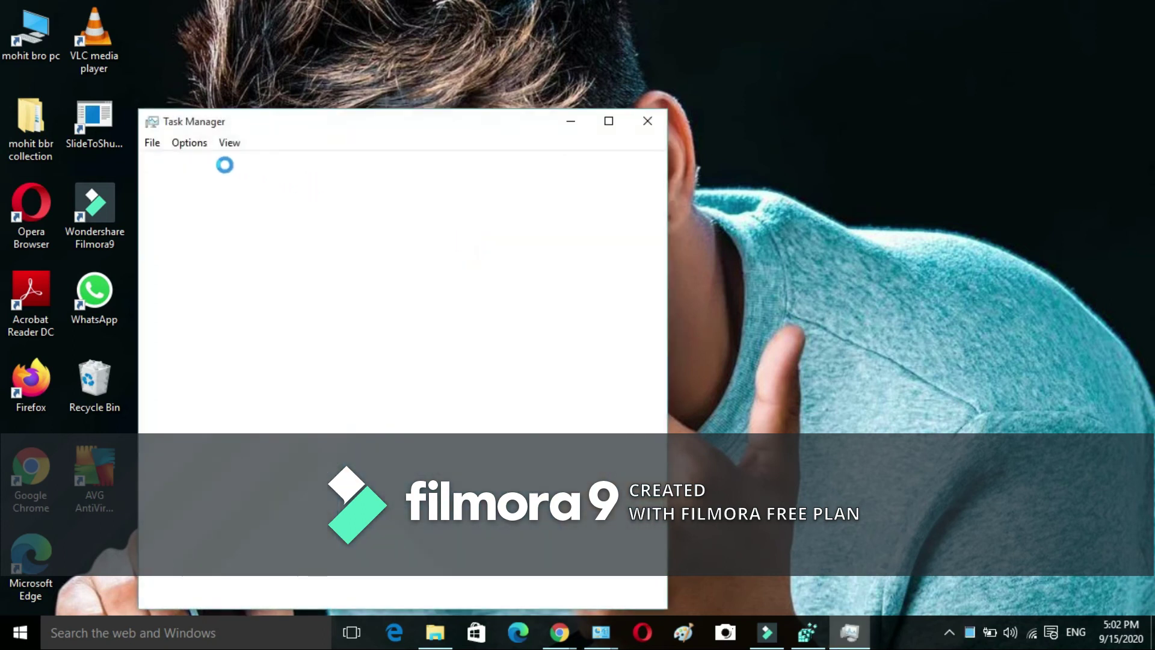
Check the processor name in Task Manager's CPU performance details and close Task Manager.
{"action": "left_click", "coordinate": [227, 169]}
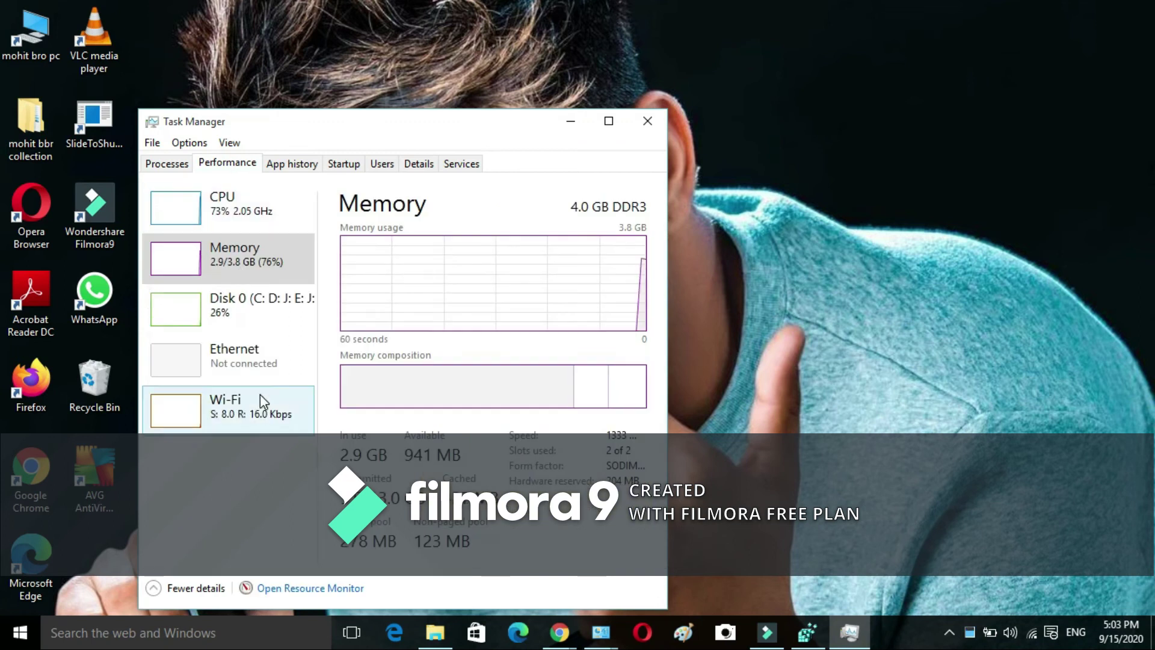
{"action": "left_click", "coordinate": [257, 226]}
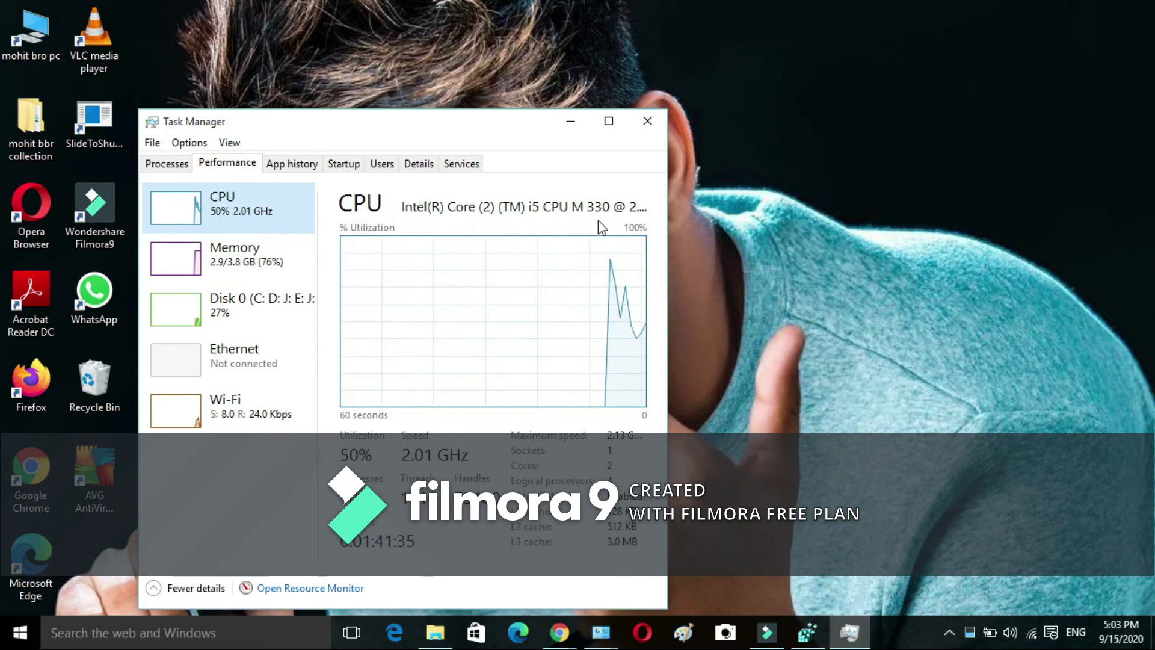
{"action": "left_click", "coordinate": [644, 134]}
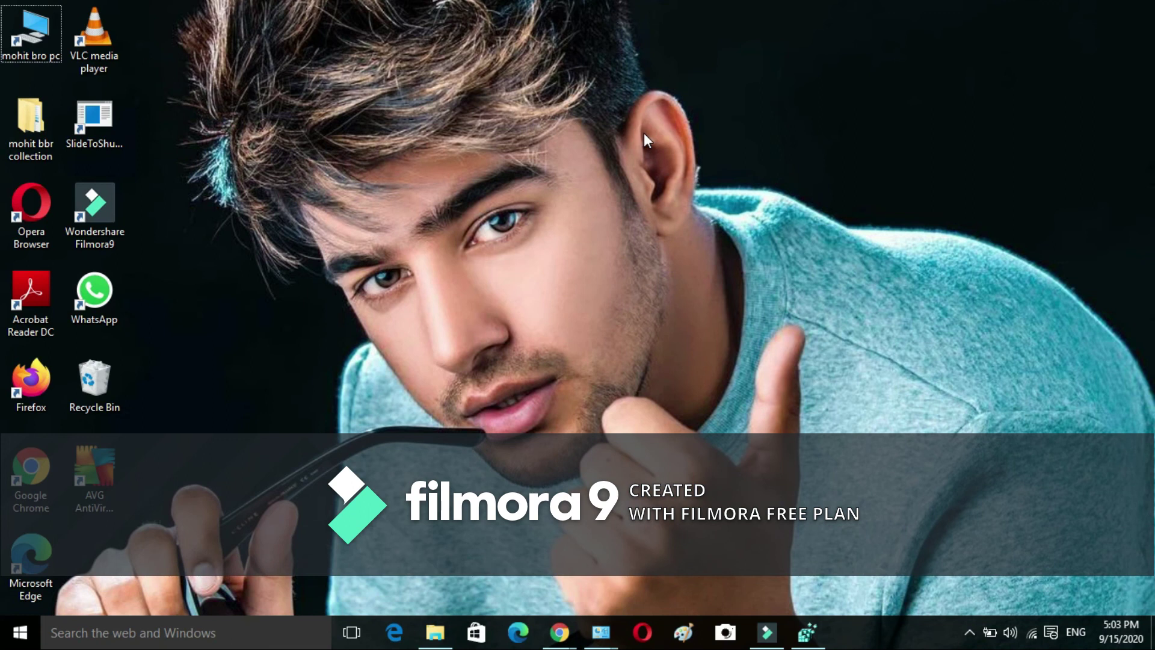
Refresh the desktop twice.
{"action": "right_click", "coordinate": [644, 133]}
{"action": "left_click", "coordinate": [669, 188]}
{"action": "right_click", "coordinate": [669, 189]}
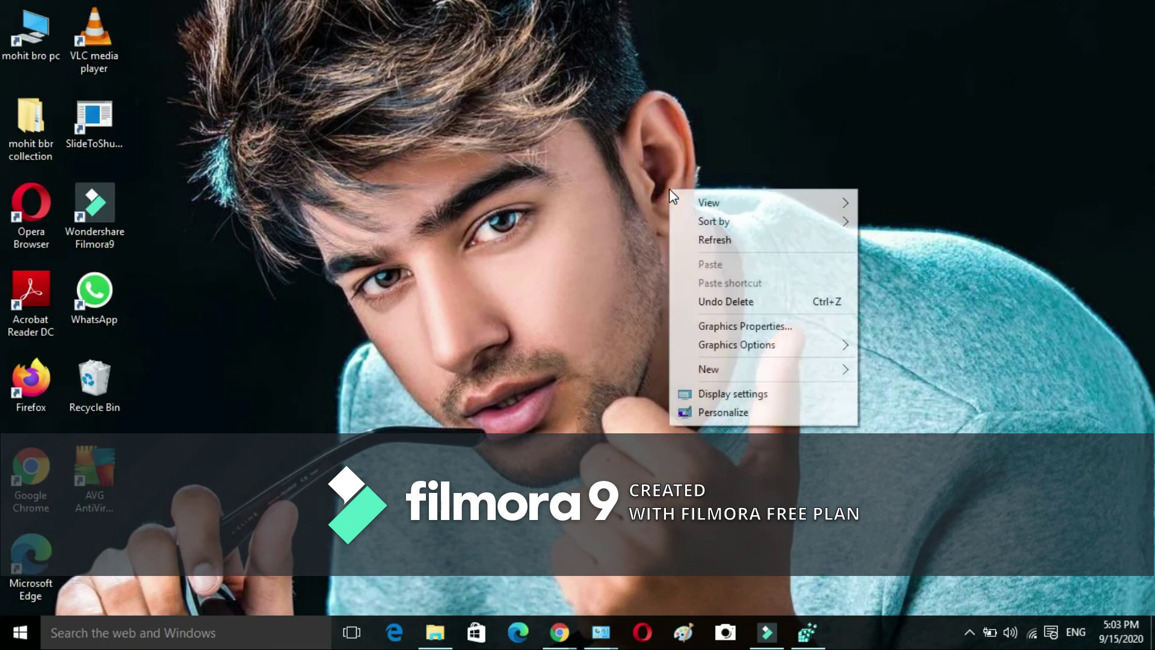
{"action": "left_click", "coordinate": [709, 246]}
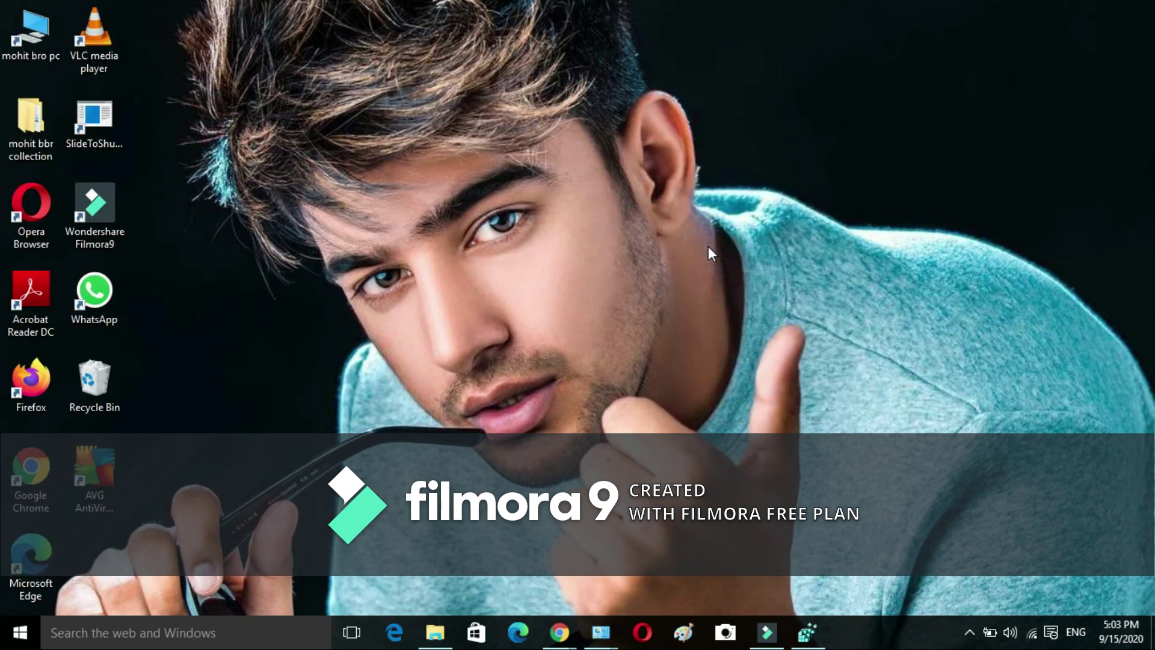